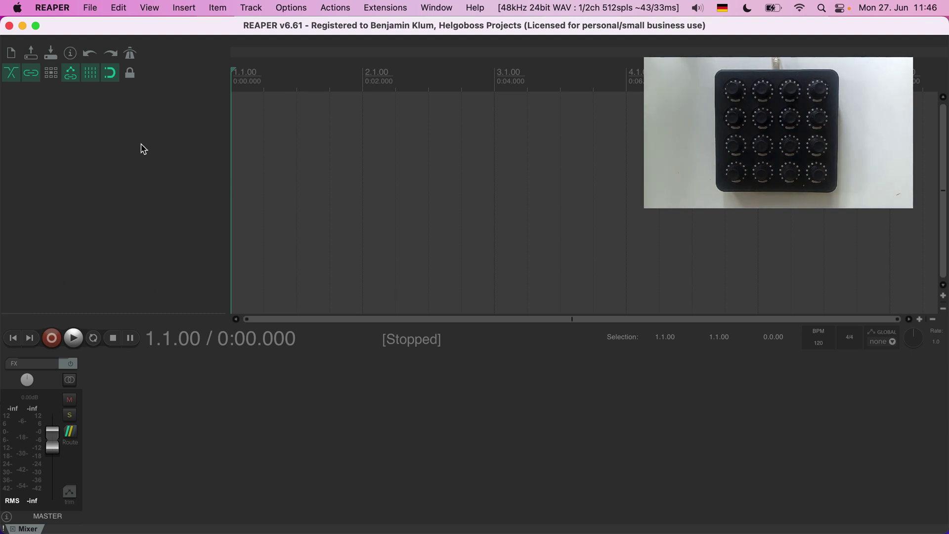
- Insert the VSTi: ReaLearn (Helgoboss) virtual instrument on a new track and show it in its own floating window
right_click(113, 127)
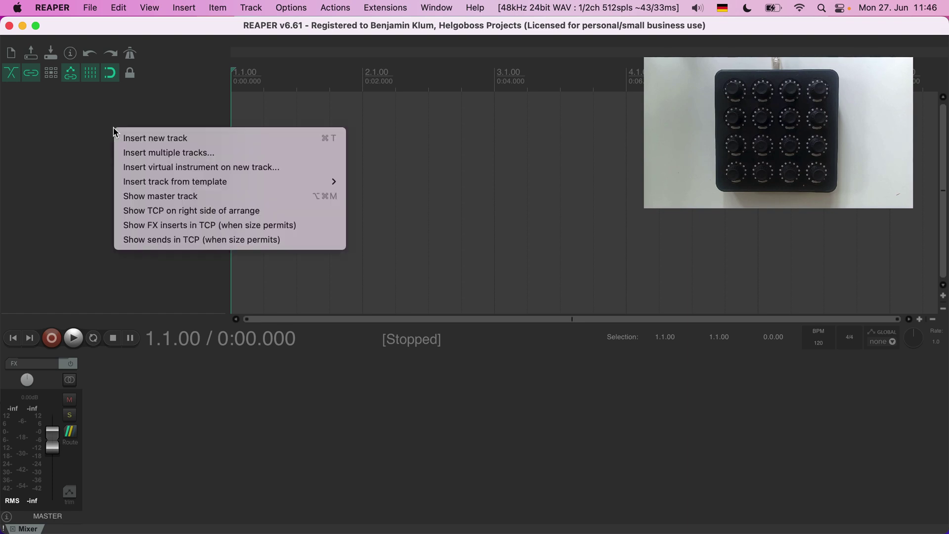
click(150, 168)
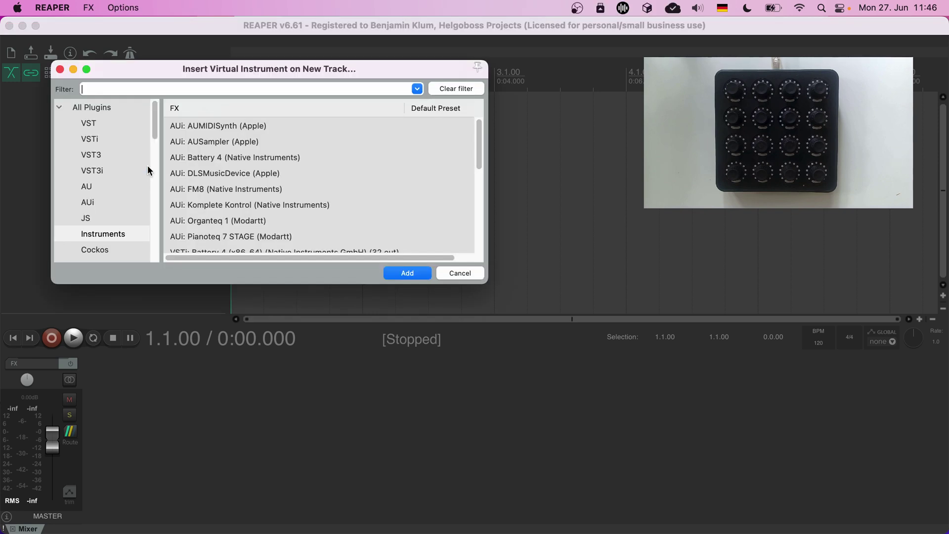
text(realearn)
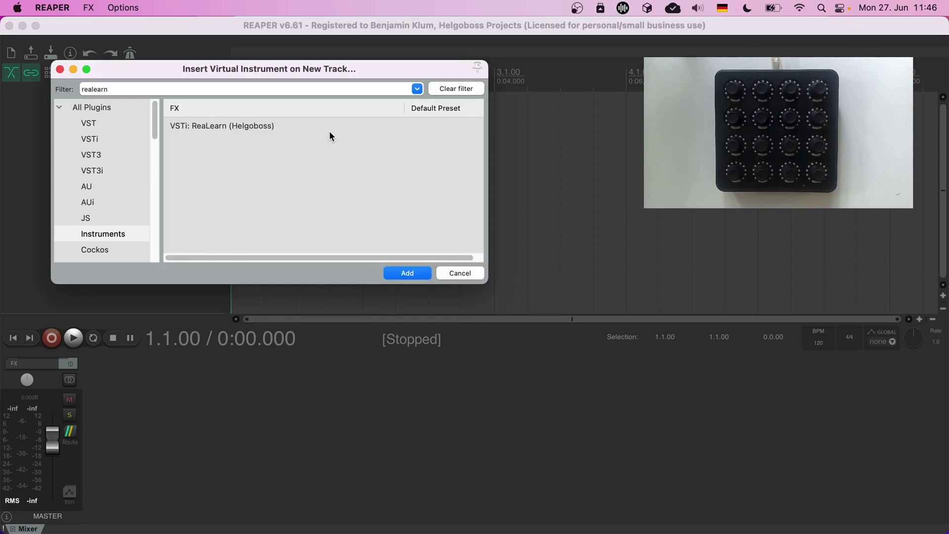
click(248, 126)
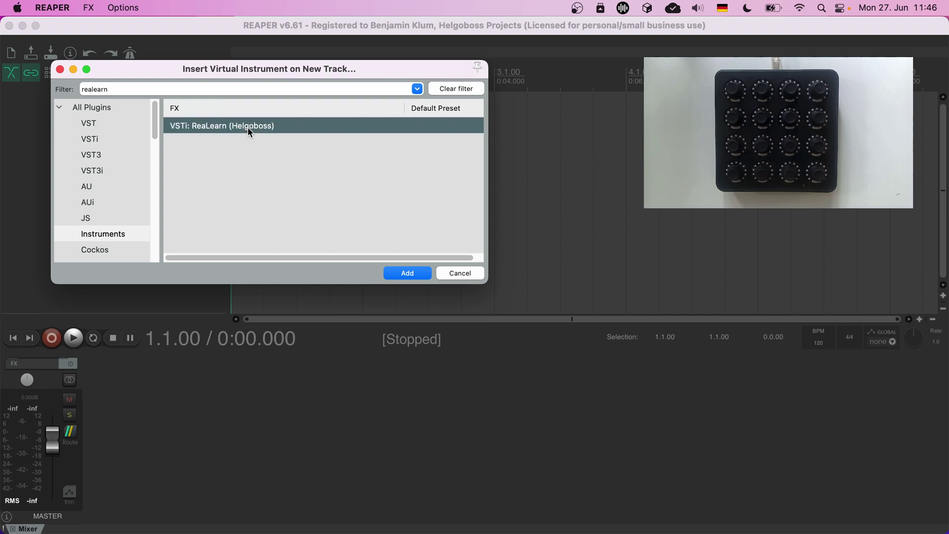
click(418, 280)
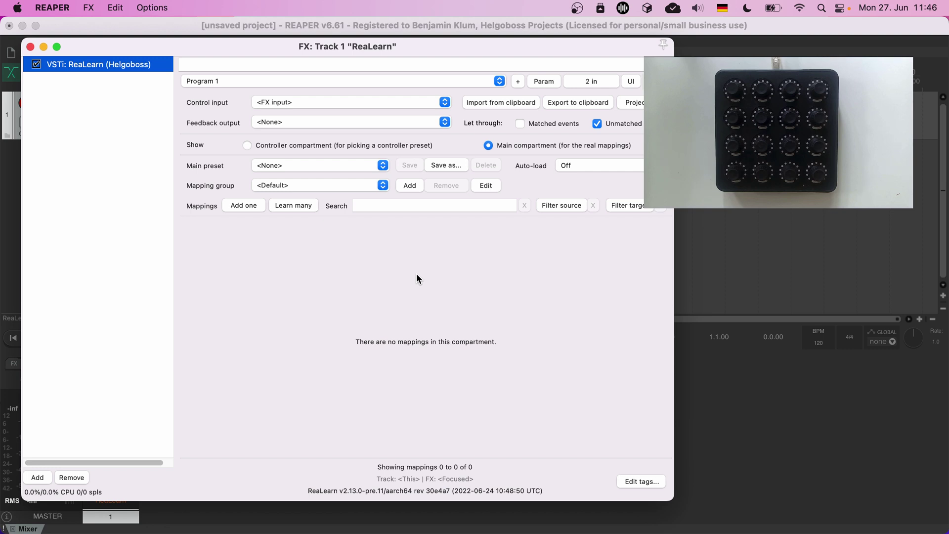
double_click(100, 66)
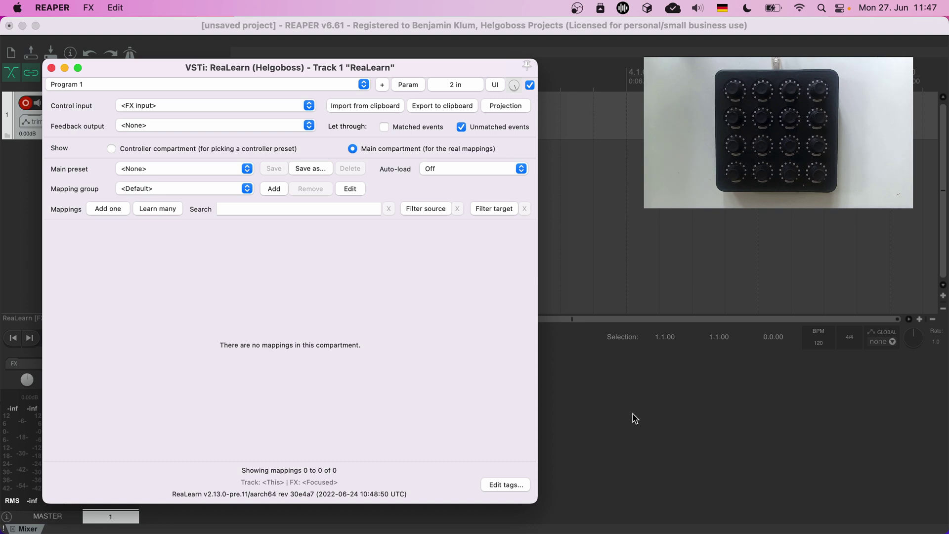
- Check which MIDI devices are offered as ReaLearn's control input and close the plug-in window
click(281, 104)
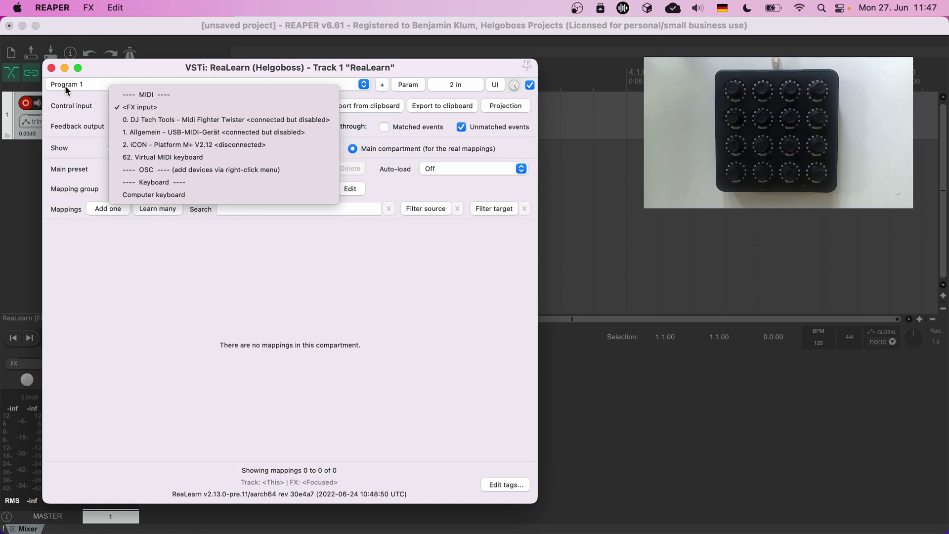
click(52, 68)
click(52, 69)
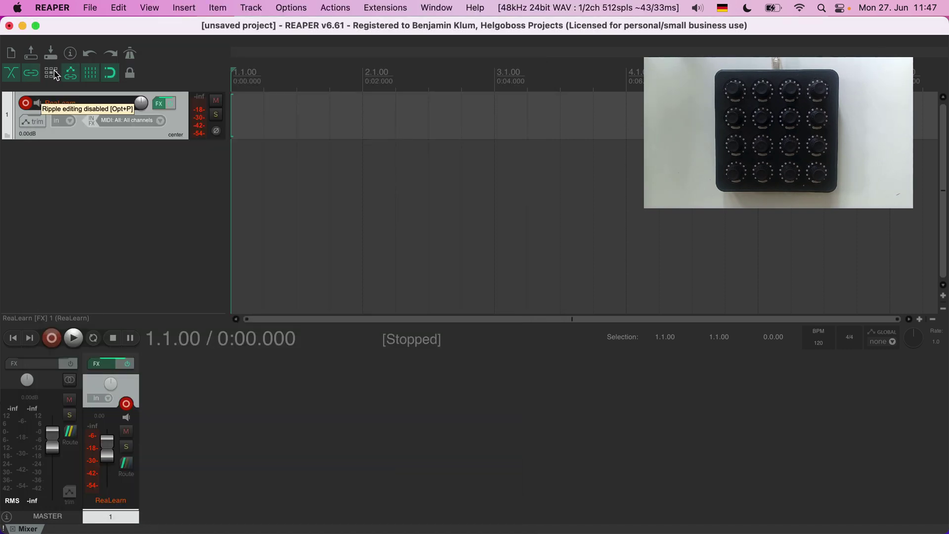
- In the MIDI device preferences, enable input from the DJ Tech Tools - Midi Fighter Twister
click(291, 9)
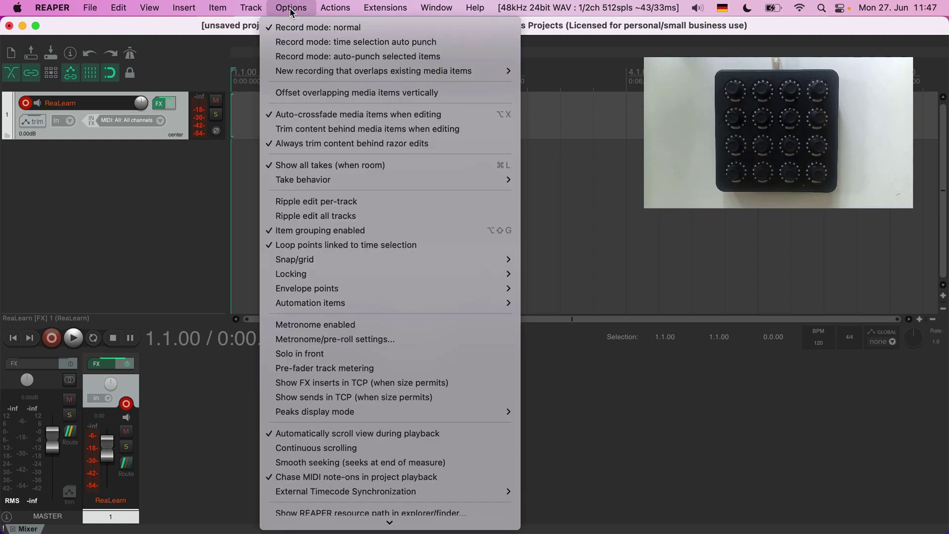
mouse_move(390, 524)
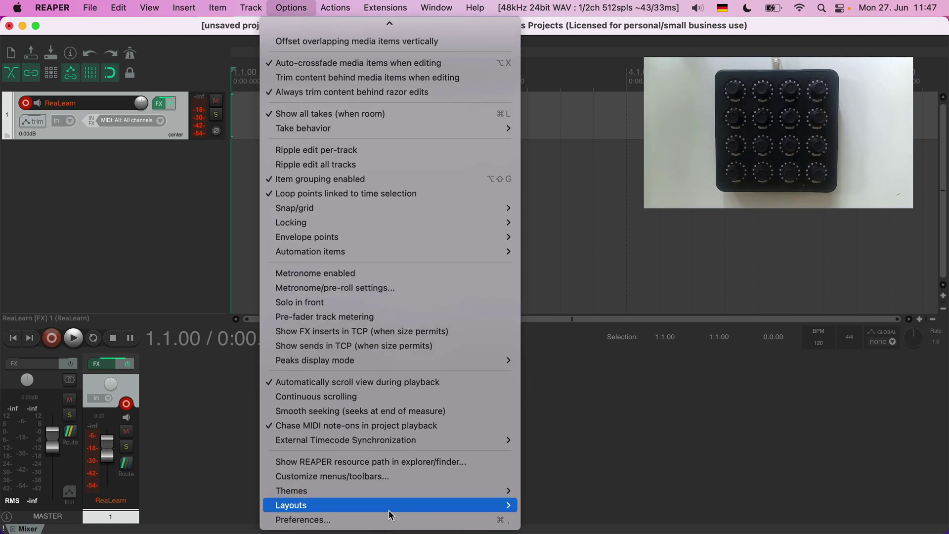
click(389, 520)
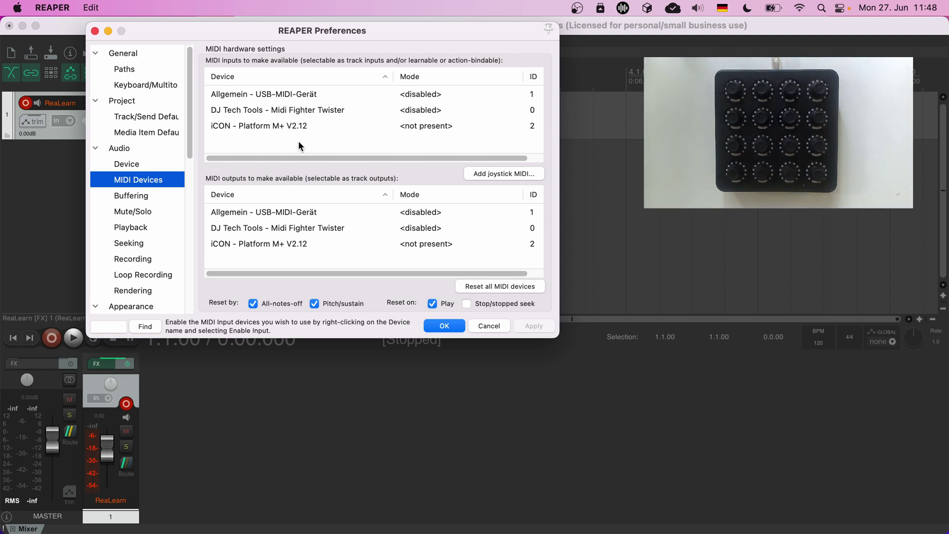
double_click(300, 112)
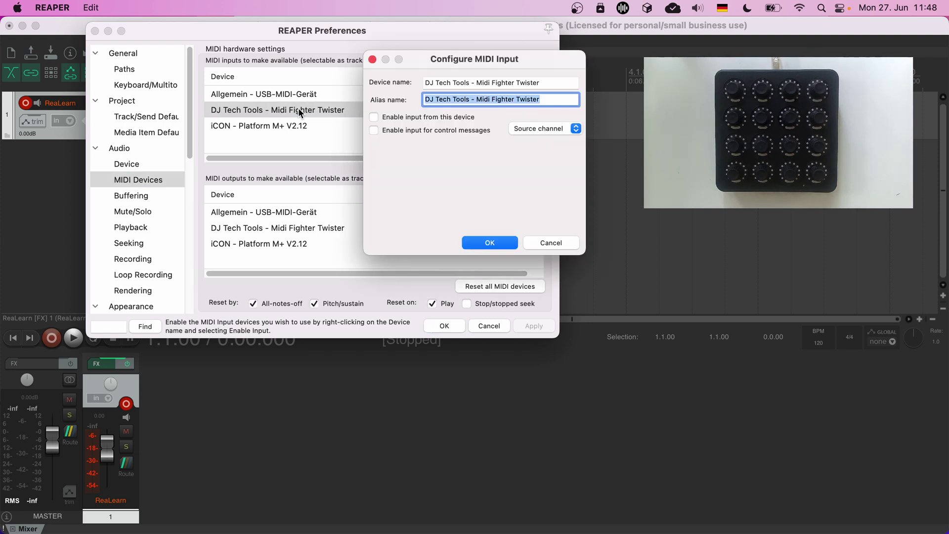
click(420, 116)
click(477, 245)
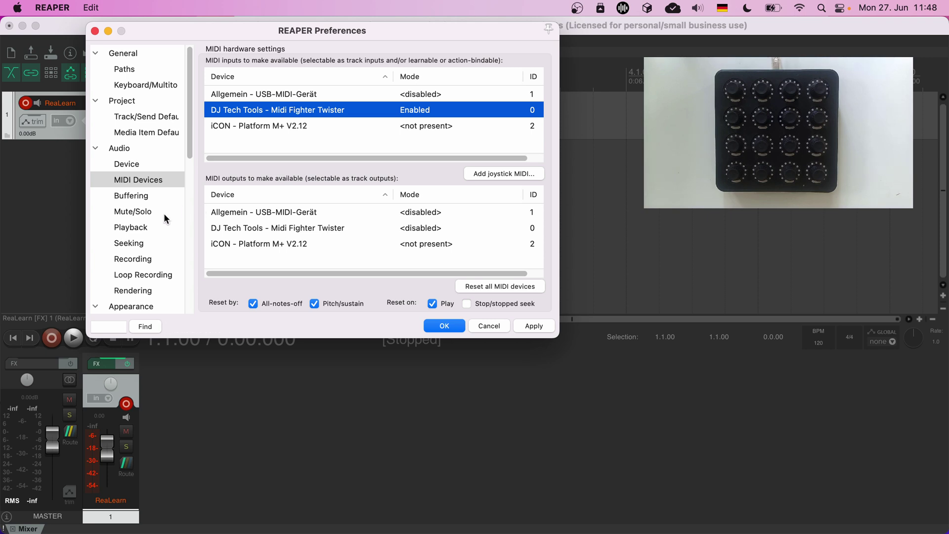
- Review the Control/OSC/web preferences for configured control surfaces and return to the MIDI device settings
scroll(164, 220, down, 10)
scroll(164, 232, down, 8)
click(147, 291)
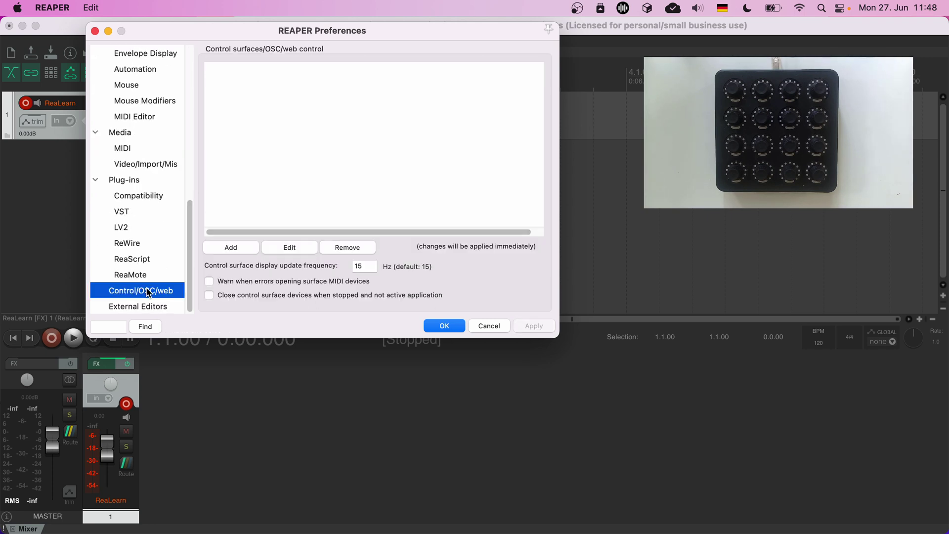
scroll(143, 188, up, 15)
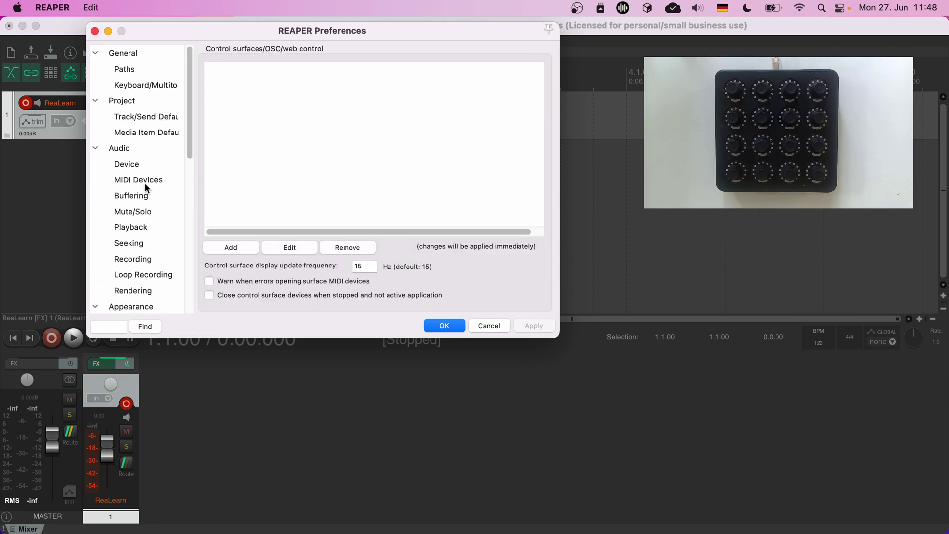
click(147, 177)
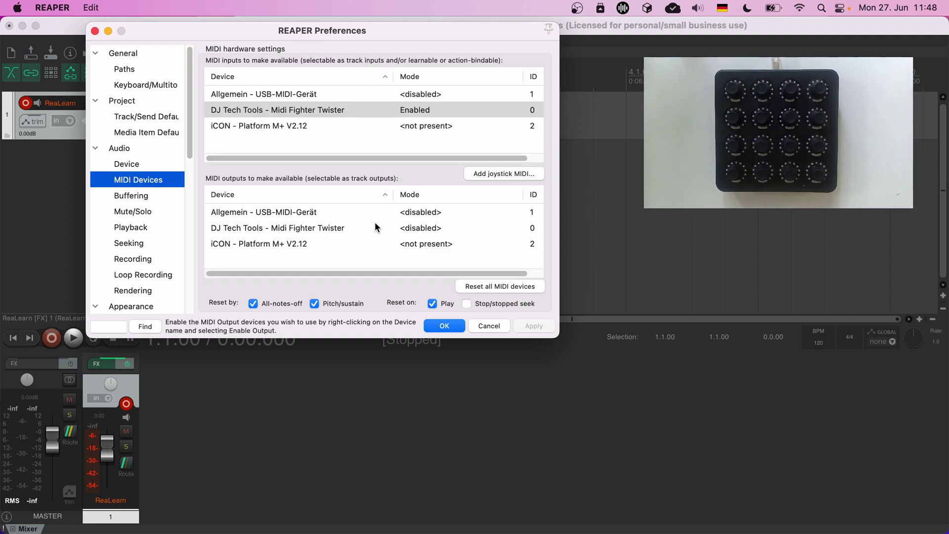
- Enable output to the DJ Tech Tools - Midi Fighter Twister without reset messages, and save the preferences
double_click(345, 229)
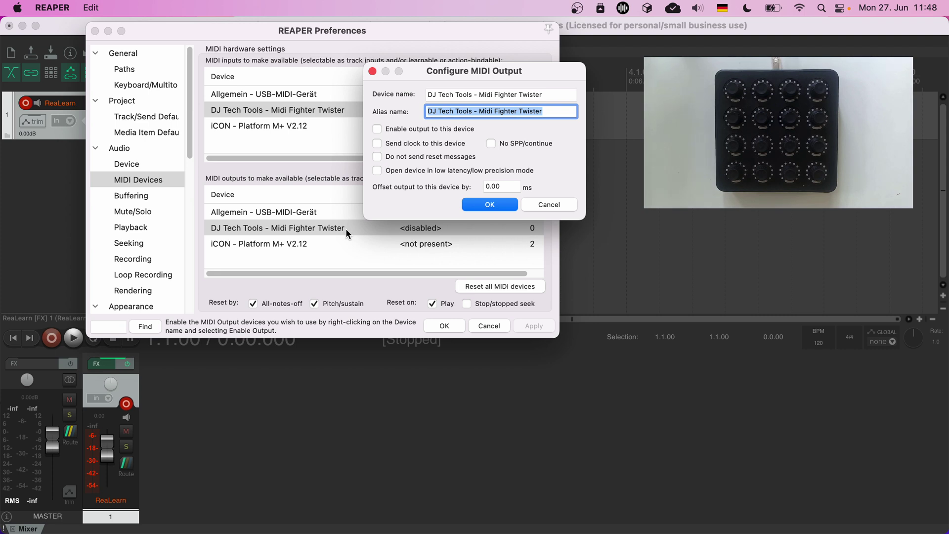
click(414, 130)
click(417, 156)
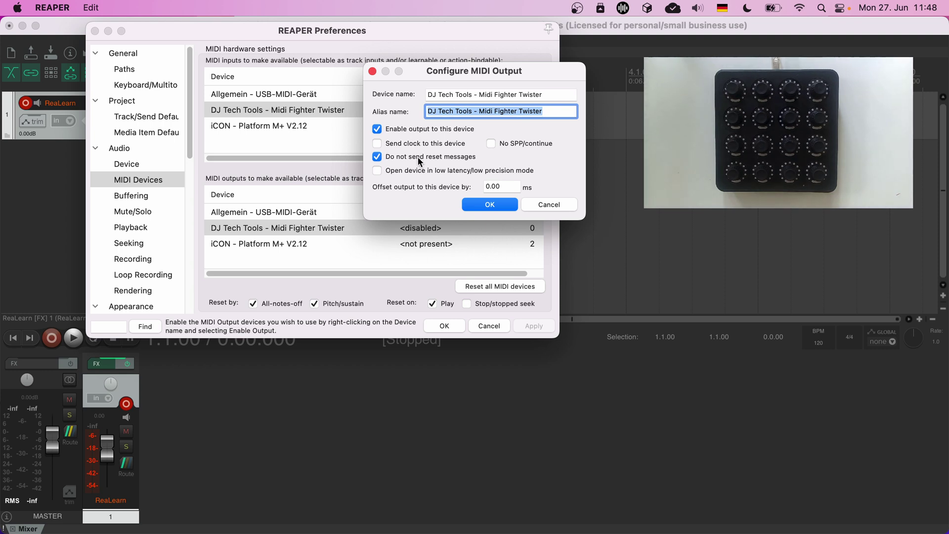
click(471, 202)
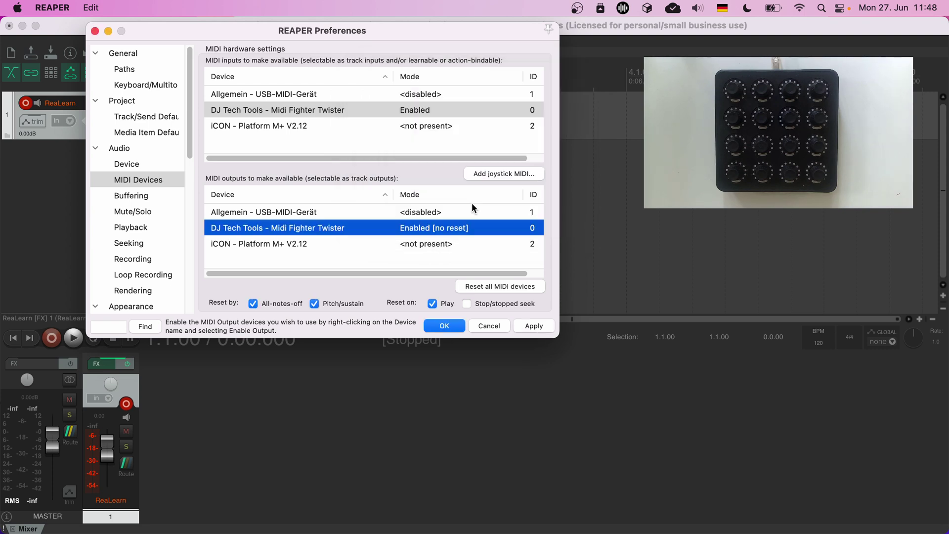
click(444, 325)
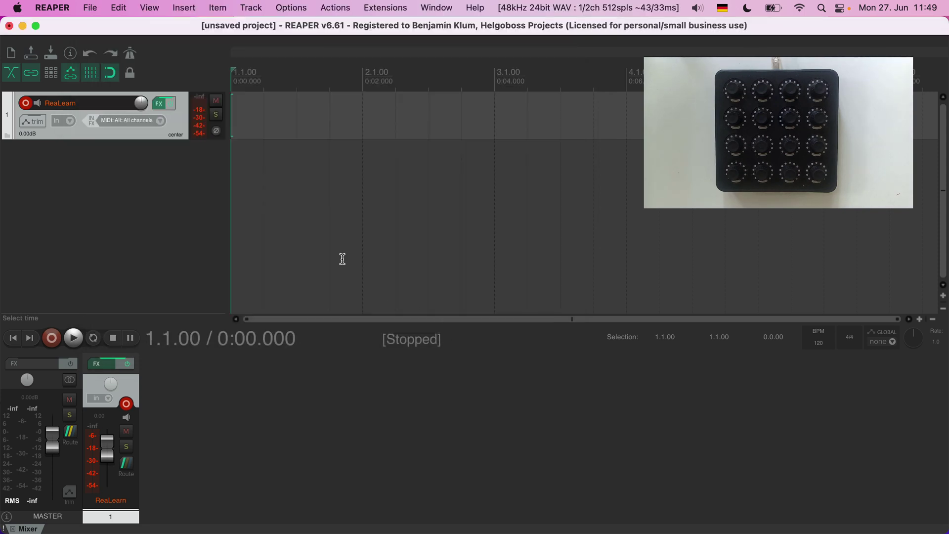
- Reopen the ReaLearn window and set its control input to DJ Tech Tools - Midi Fighter Twister
right_click(164, 106)
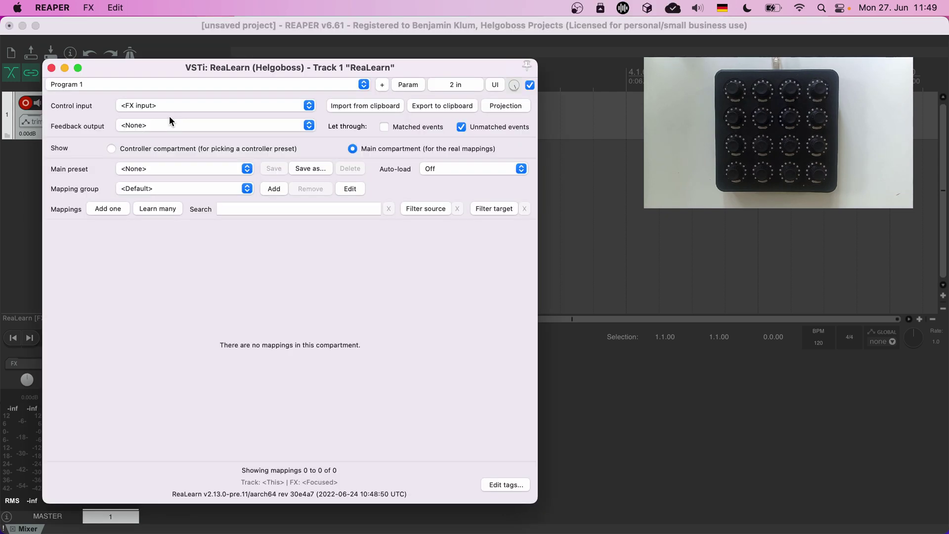
drag(195, 69, 254, 65)
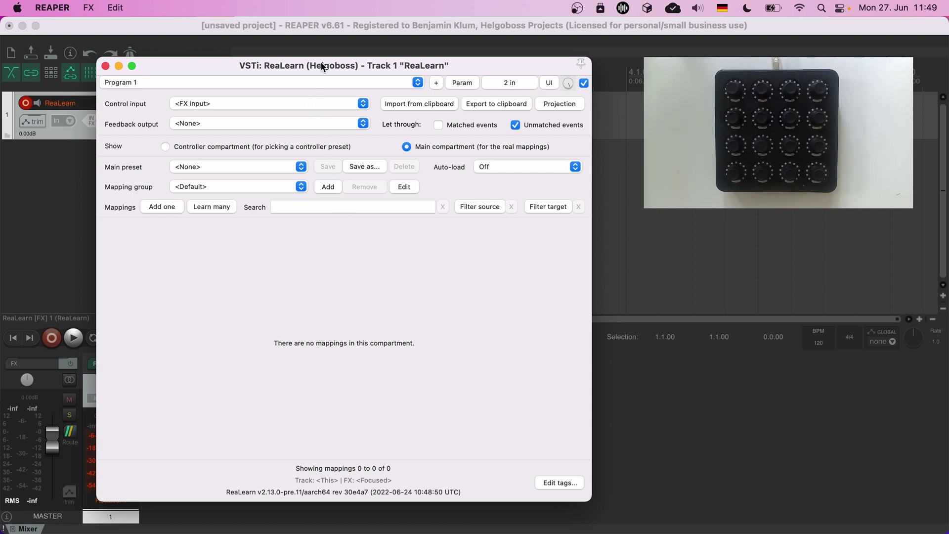
click(245, 105)
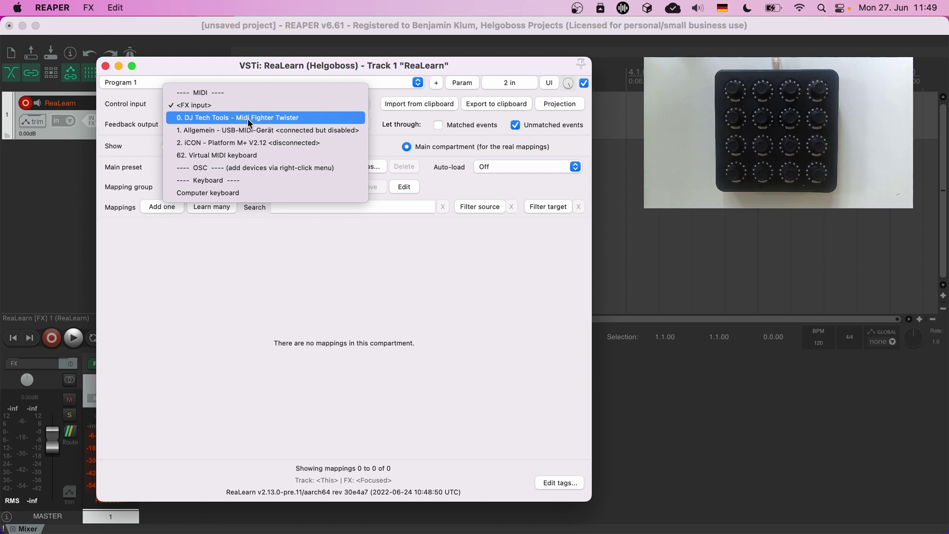
click(247, 119)
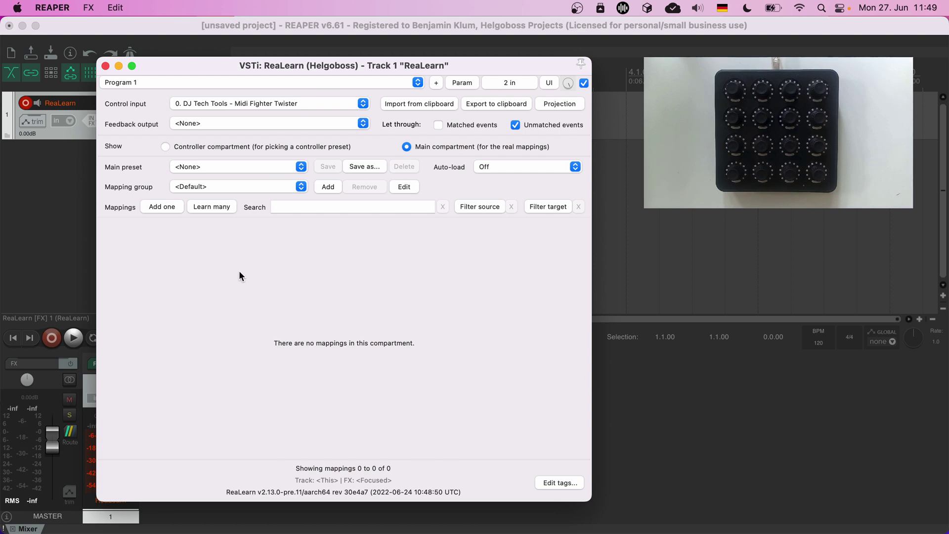
- Add a mapping, learning the controller encoder sending CC 12 as source and the master track volume as target
click(161, 208)
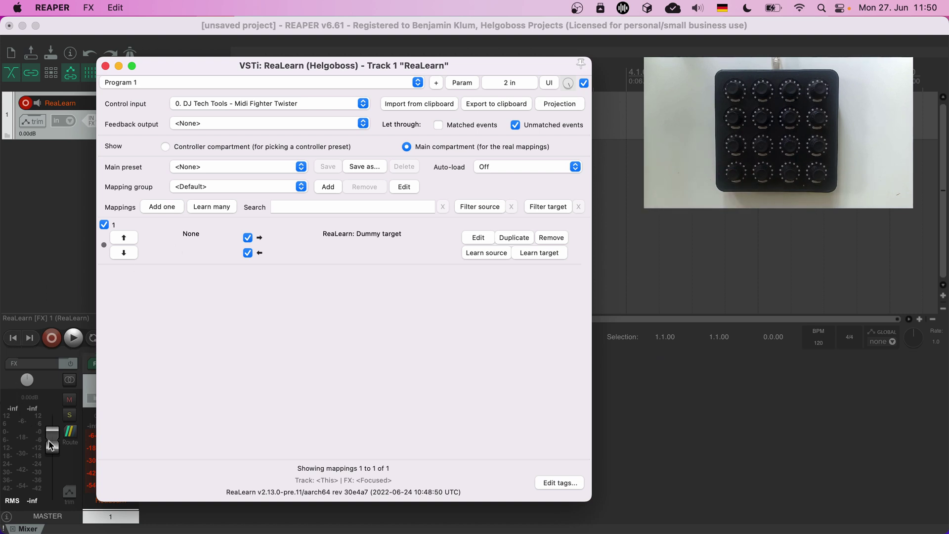
drag(51, 447, 54, 444)
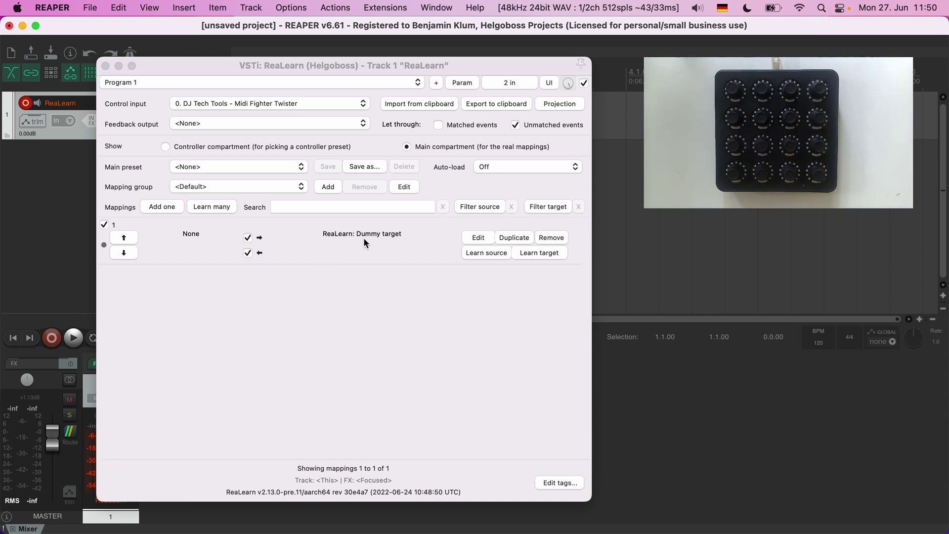
click(488, 253)
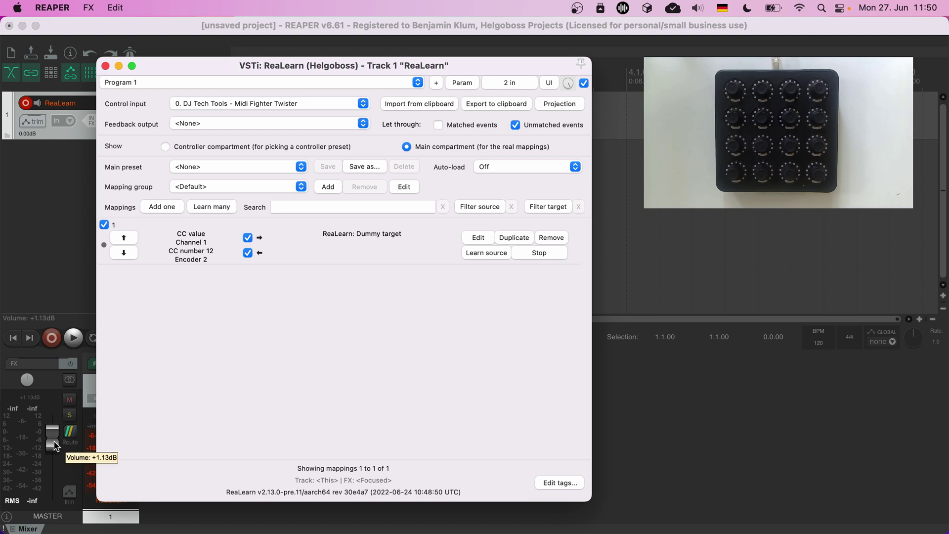
drag(52, 441, 55, 448)
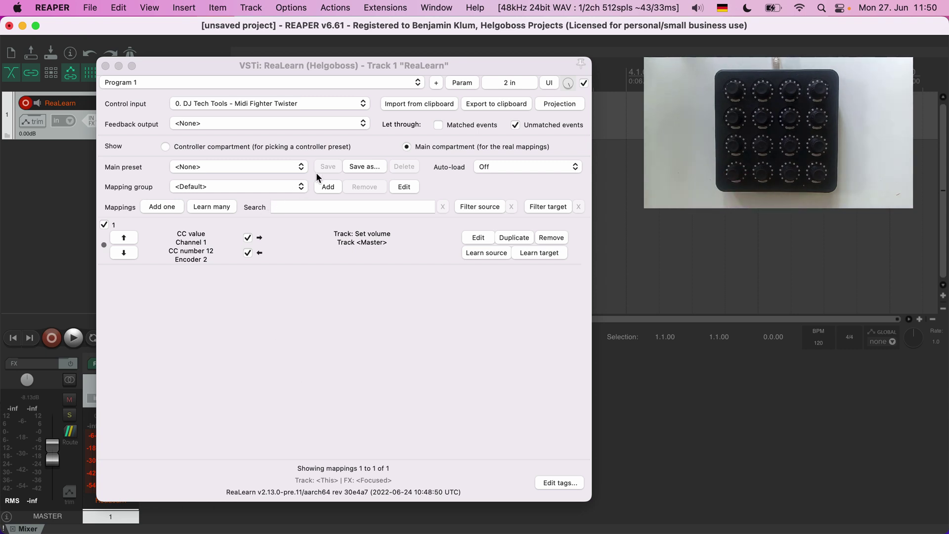
- Set the feedback output to DJ Tech Tools - Midi Fighter Twister and lower the master fader to test the feedback
click(343, 125)
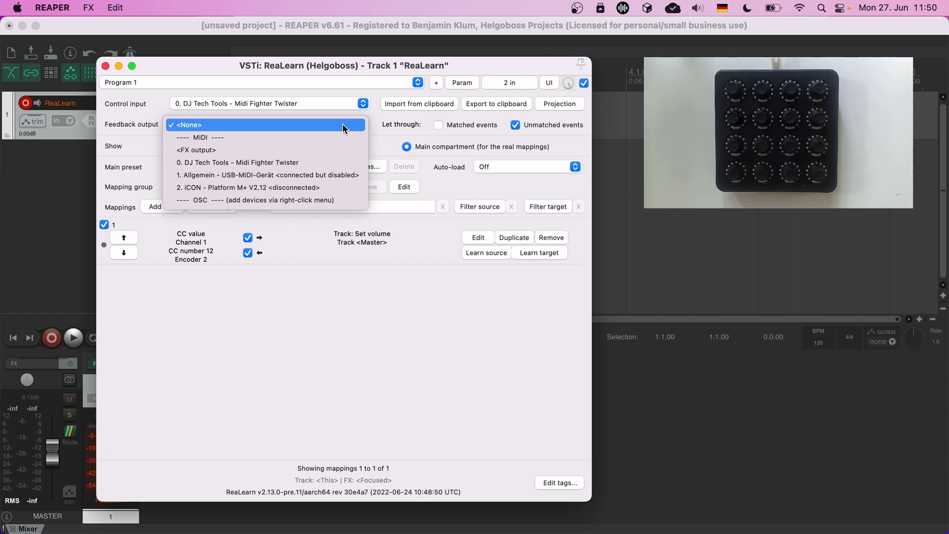
click(315, 162)
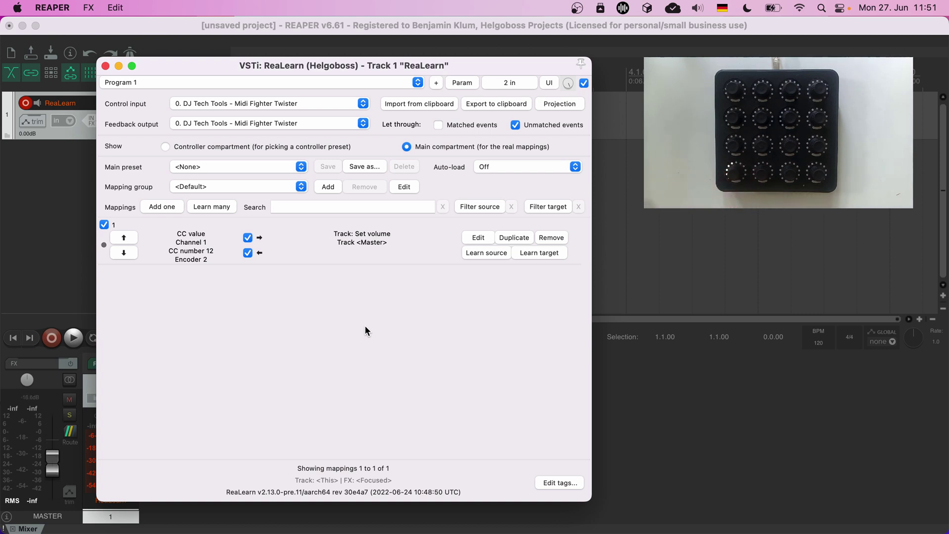
mouse_move(51, 461)
mouse_down()
mouse_move(52, 447)
mouse_move(52, 477)
mouse_move(50, 445)
mouse_move(49, 487)
mouse_move(48, 474)
mouse_up()
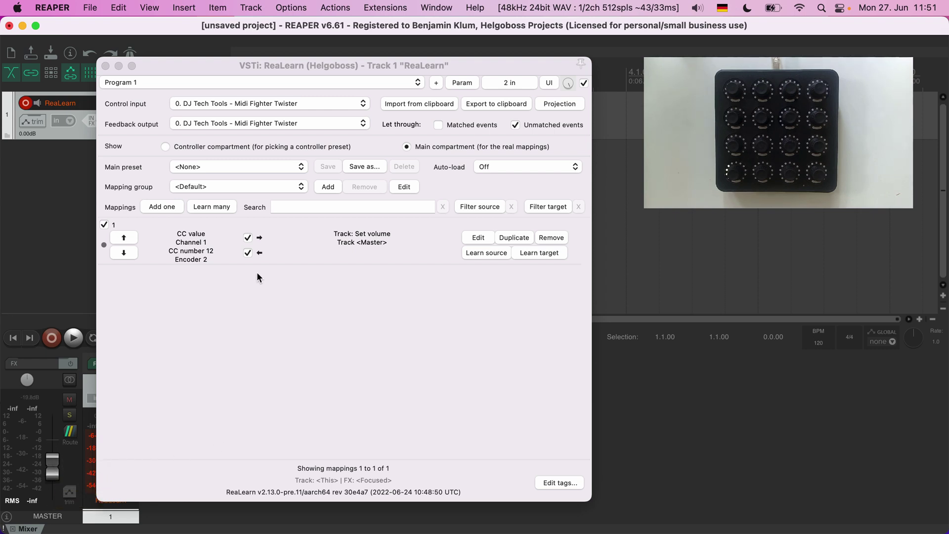
- Switch the mapping's feedback off and on again, and do the same with its control direction
click(248, 253)
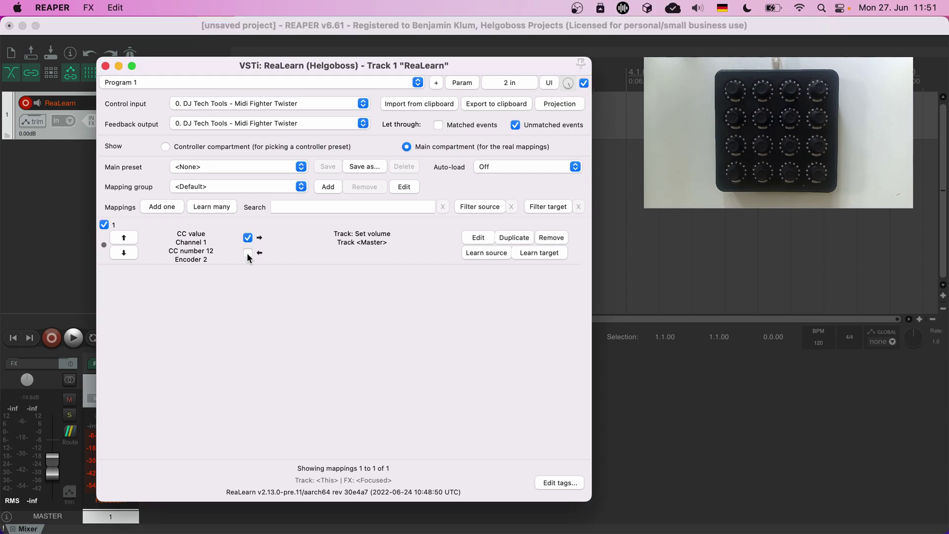
click(248, 253)
click(248, 240)
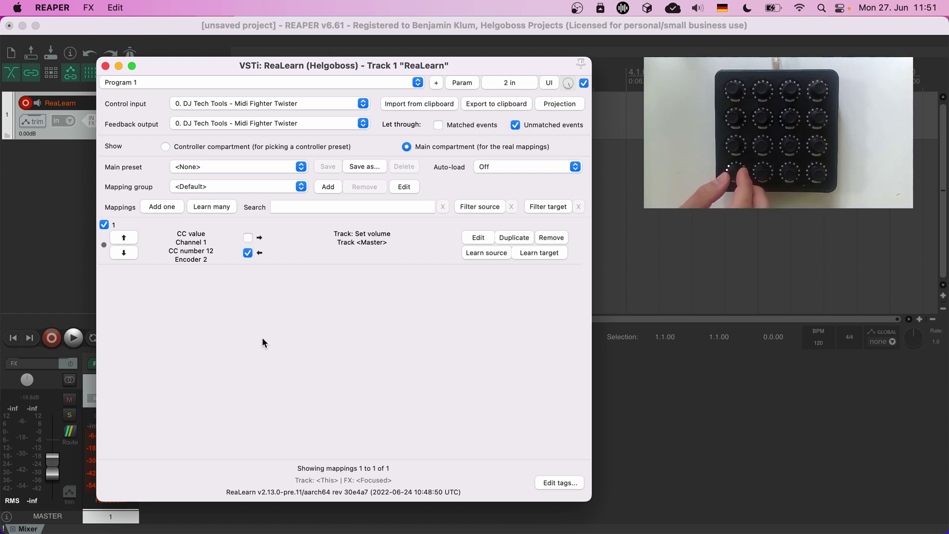
click(246, 239)
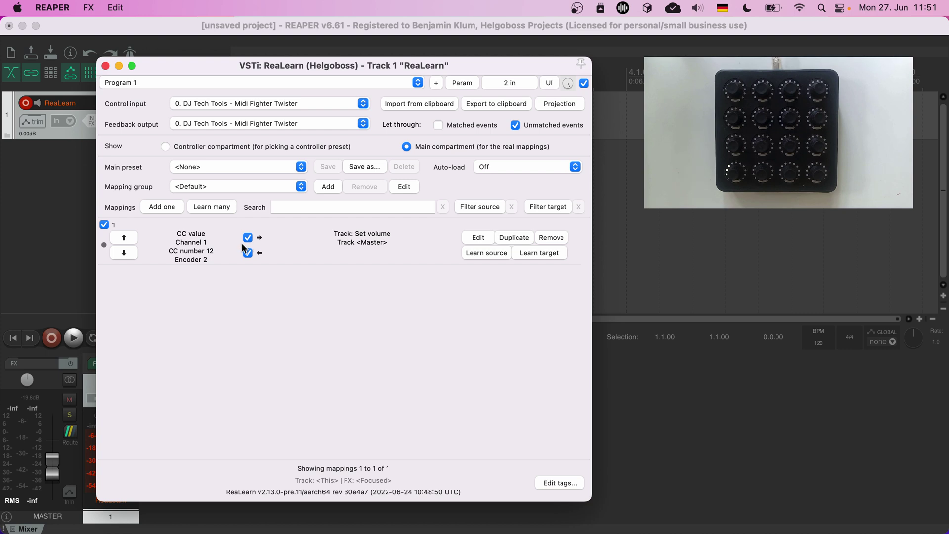
- Disable and re-enable mapping 1, and relearn its source as the encoder sending CC 15 and back as CC 12
click(103, 224)
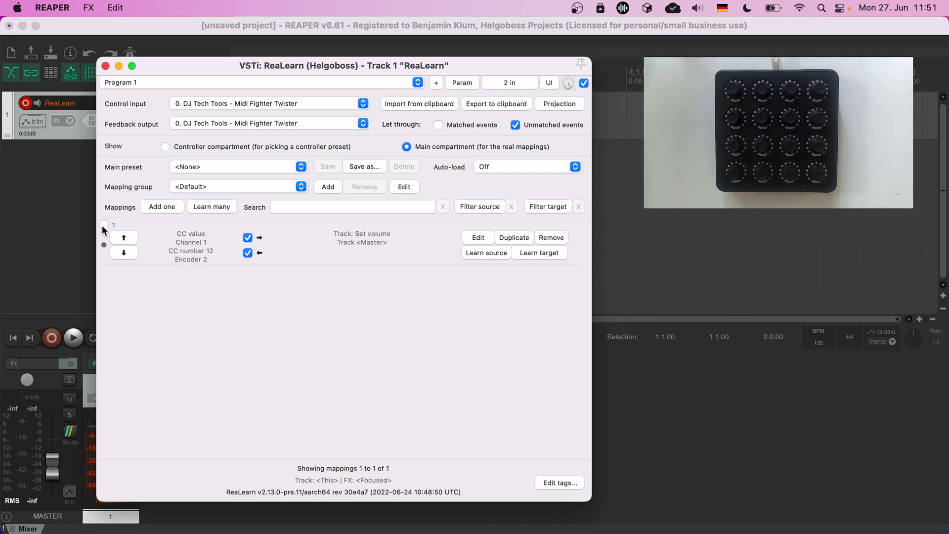
click(102, 224)
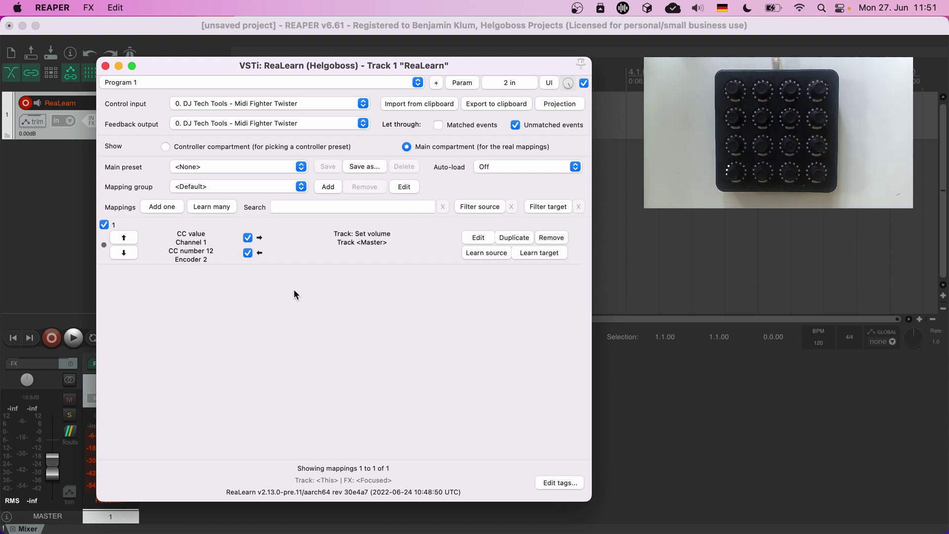
click(479, 253)
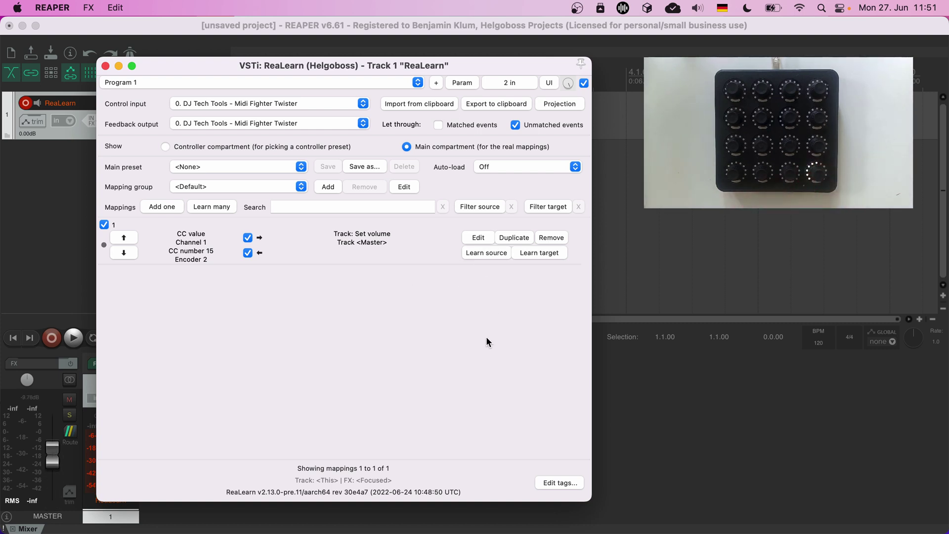
click(484, 253)
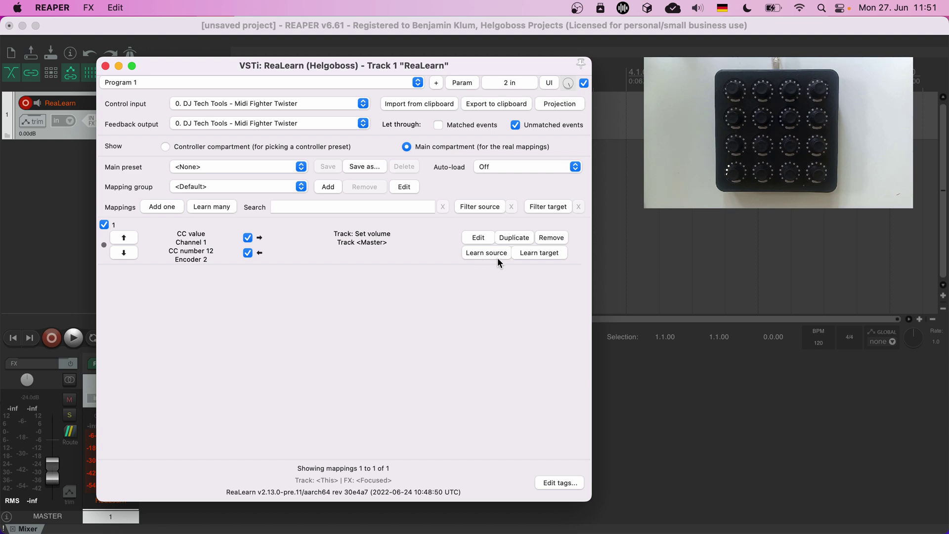
- Relearn mapping 1's target as the project playrate and back as the master track volume
click(535, 253)
drag(914, 346, 914, 335)
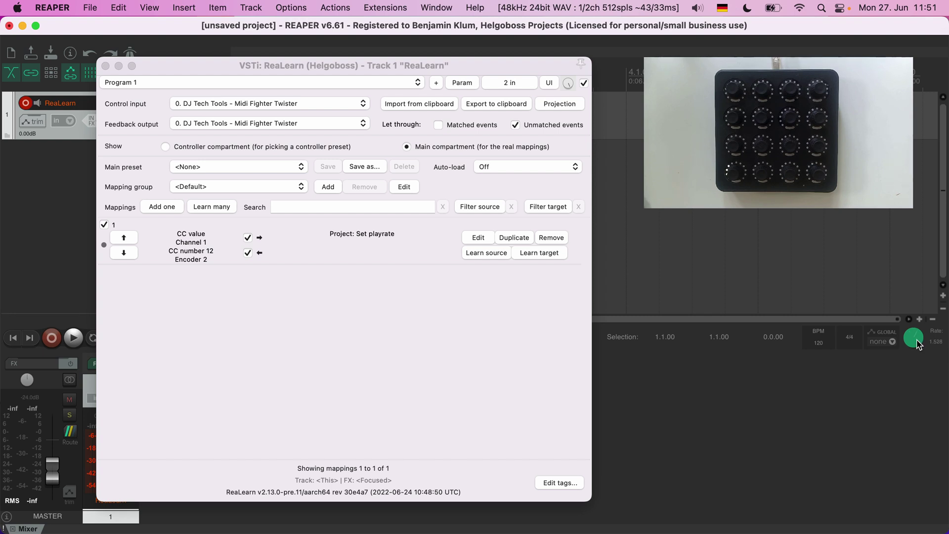
click(541, 253)
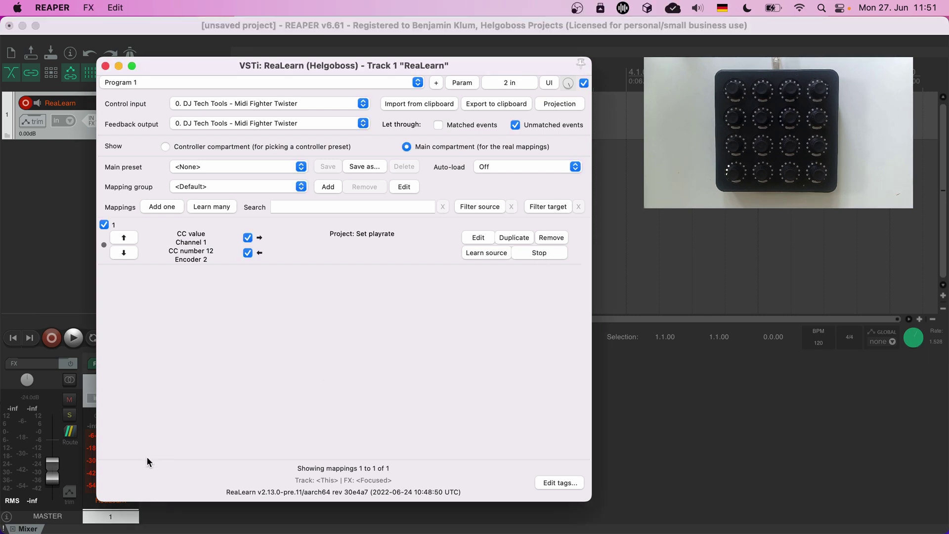
drag(51, 477, 51, 458)
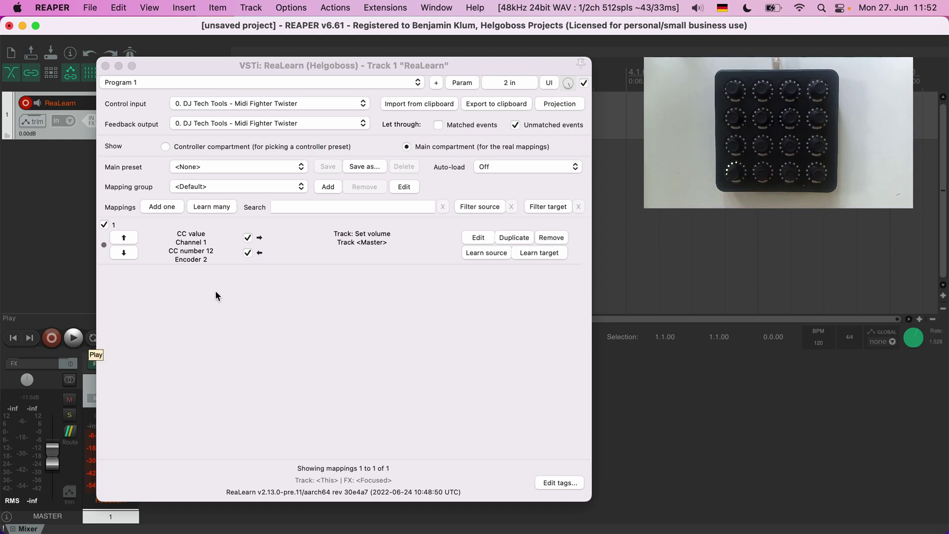
- Add a second mapping, learning the controller button sending CC 13 on channel 2 as source and the Play/stop transport action as target
click(154, 209)
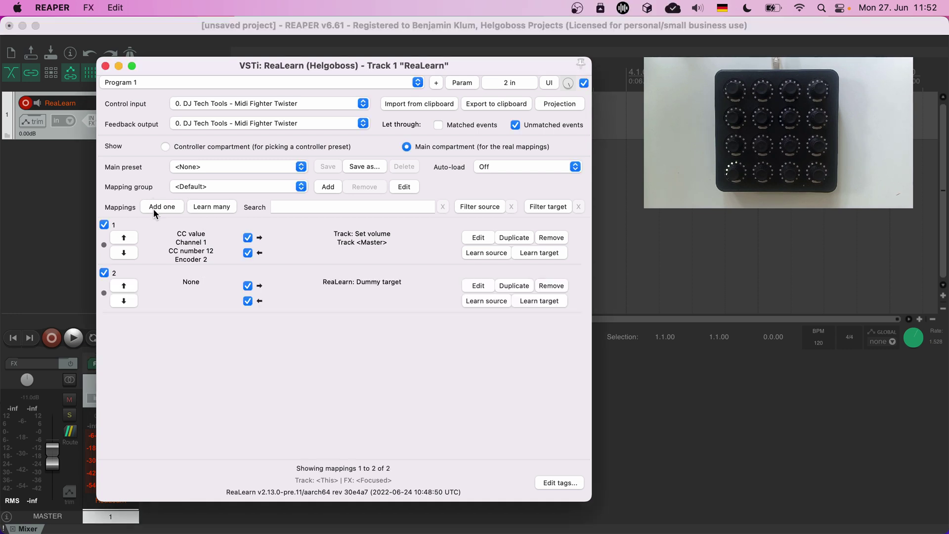
click(495, 301)
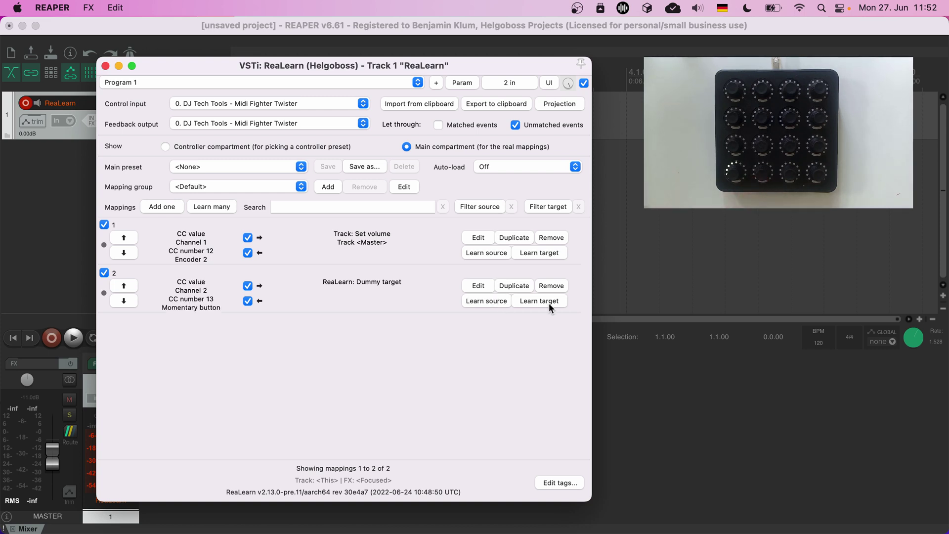
click(73, 337)
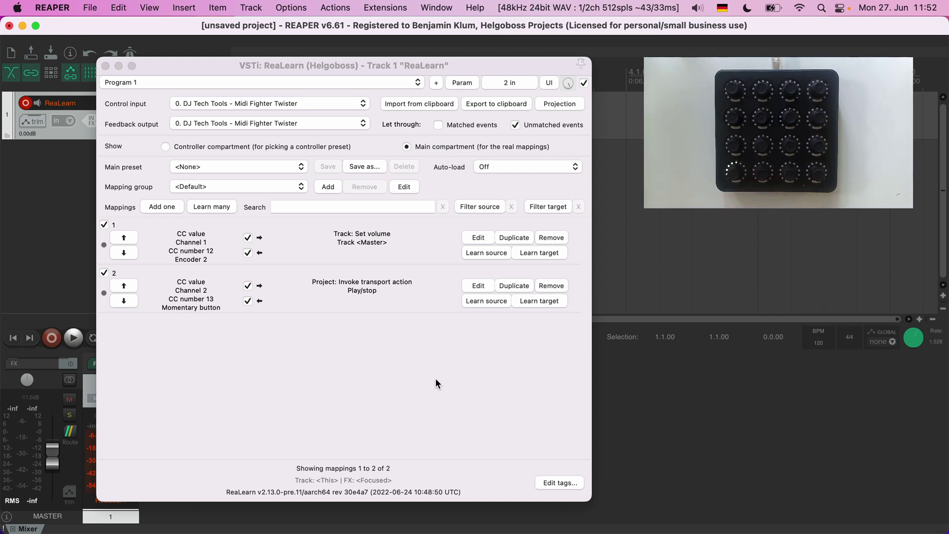
- Start and stop playback twice to test the button feedback, moving the ReaLearn window clear of the transport controls
click(73, 340)
drag(215, 63, 261, 49)
click(112, 338)
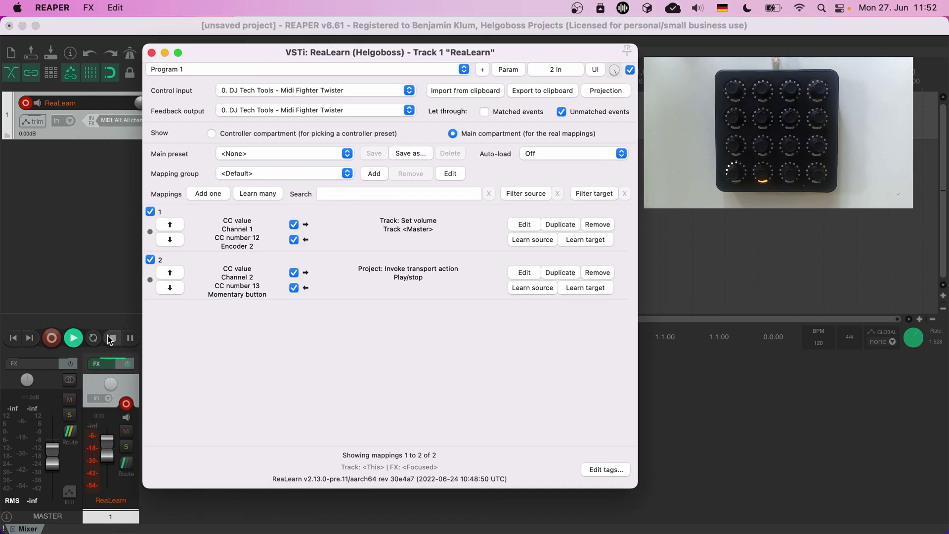
click(73, 339)
click(112, 339)
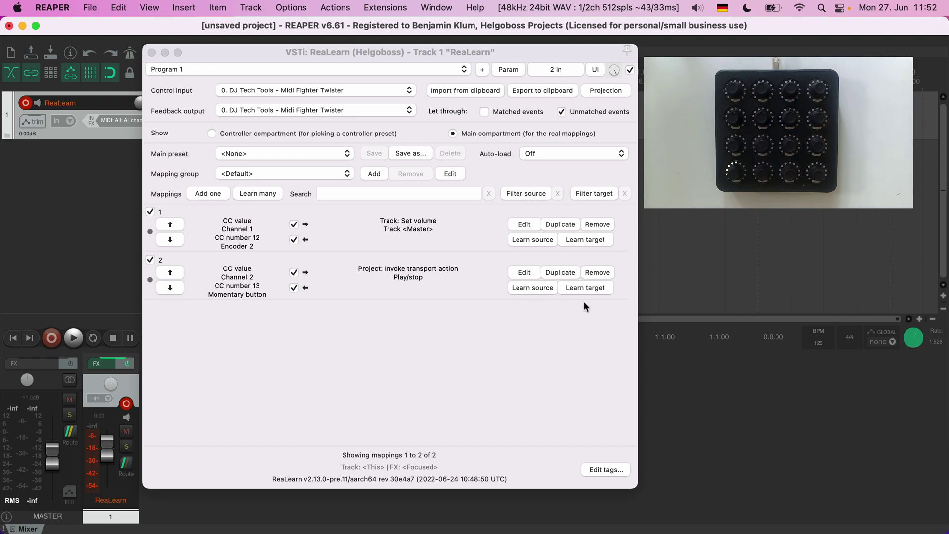
- Set mapping 2's mode to Toggle button in its mapping settings and close them
click(524, 272)
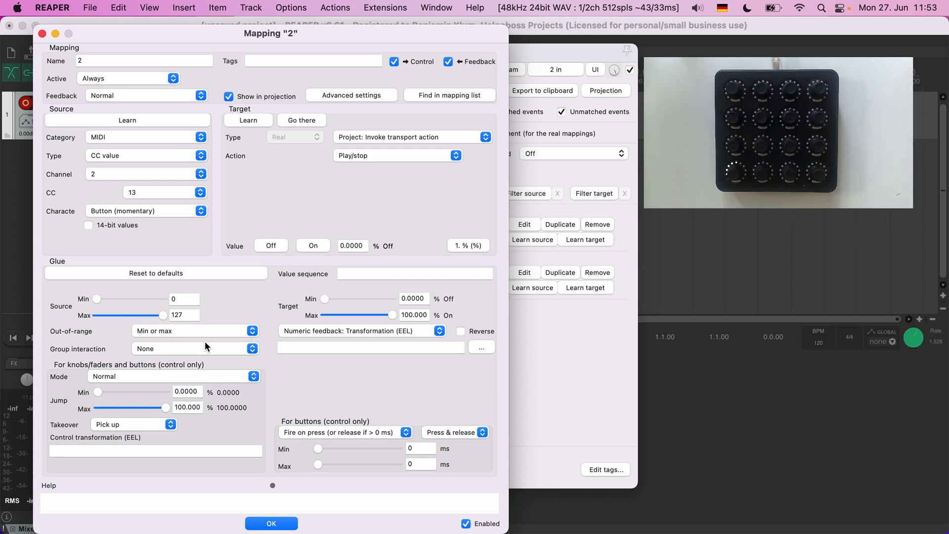
click(212, 377)
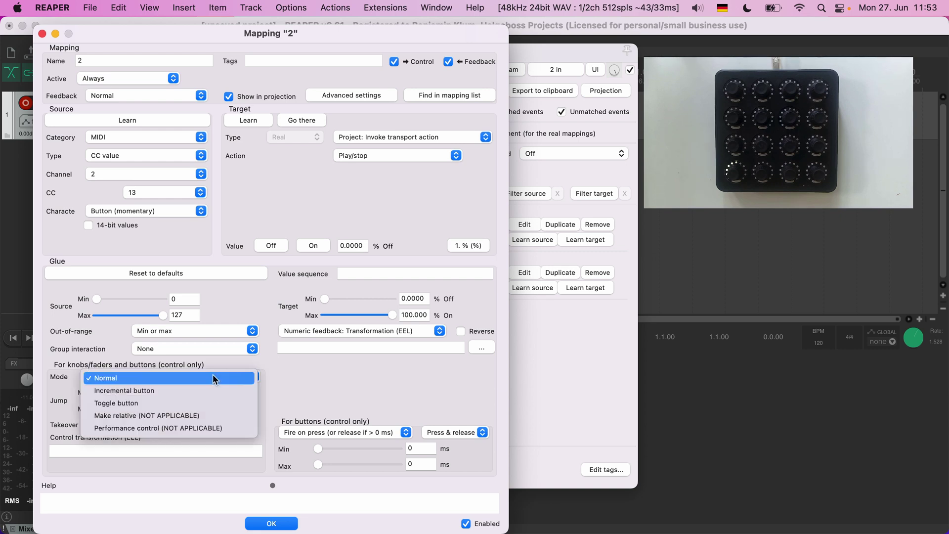
click(196, 404)
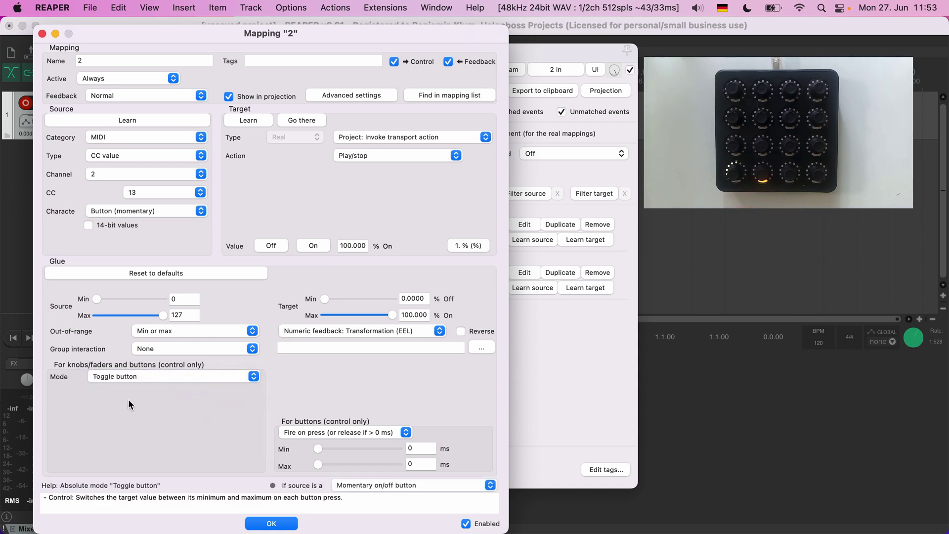
drag(199, 31, 302, 27)
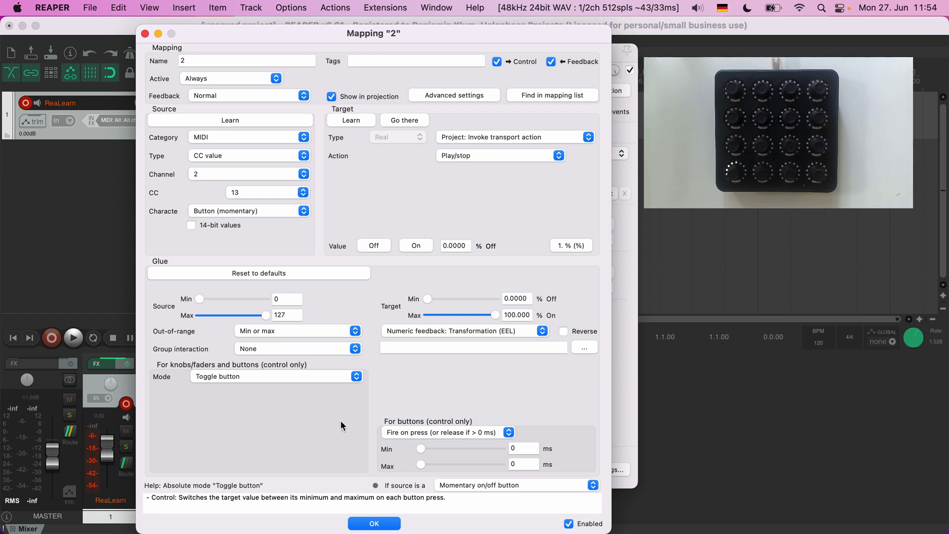
click(145, 34)
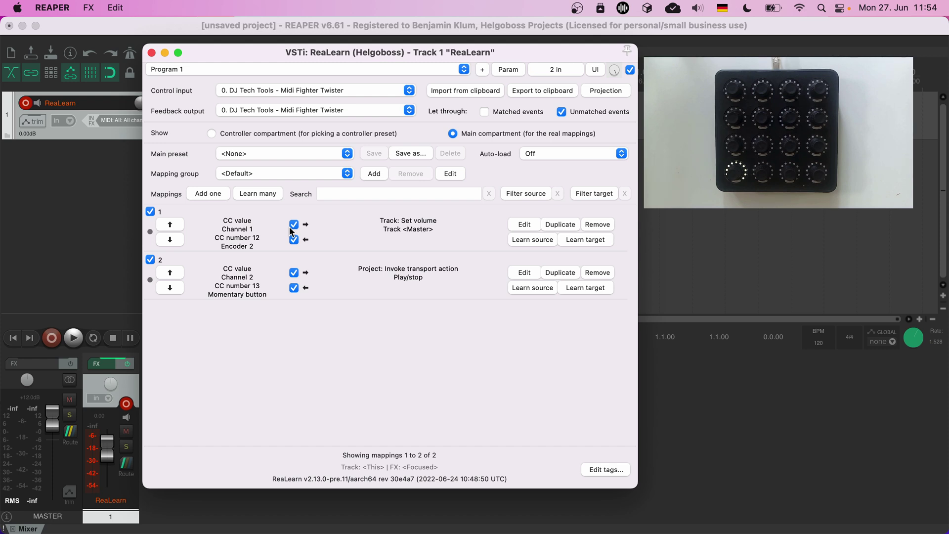
- Open mapping 1's settings and limit the target maximum for the master volume to 0 dB
click(524, 225)
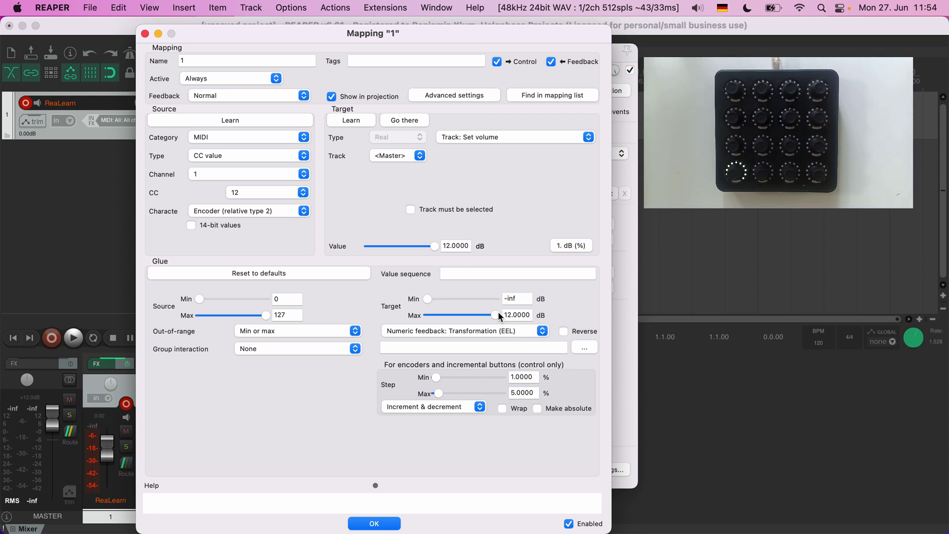
drag(497, 315, 476, 317)
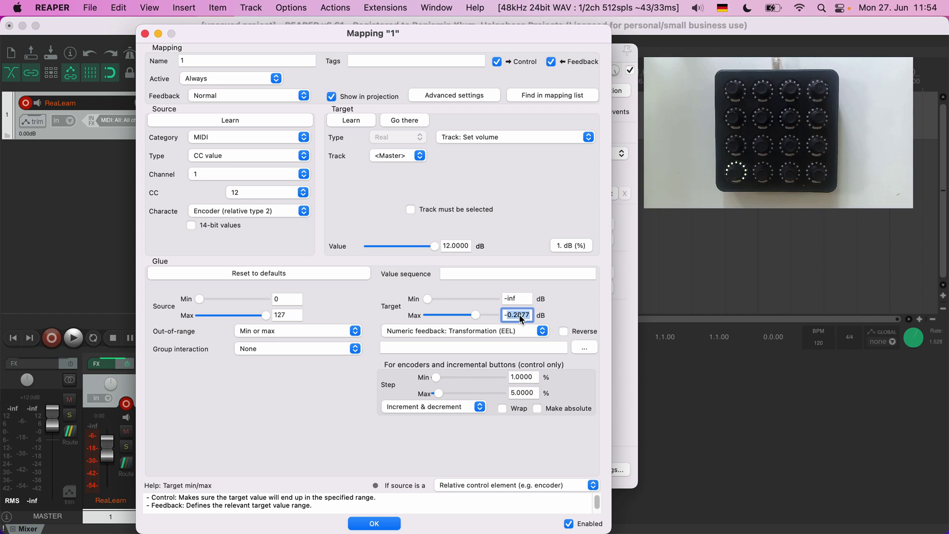
text(0)
key(Tab)
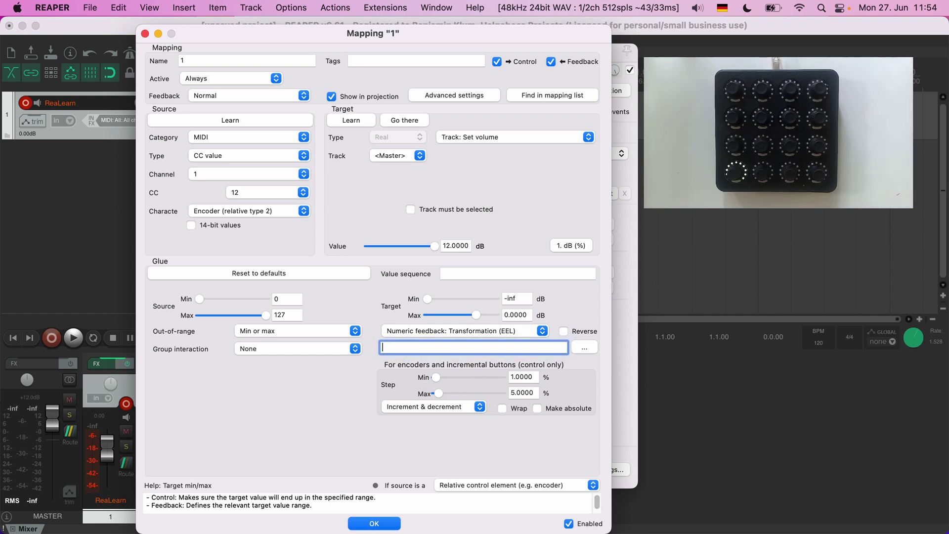
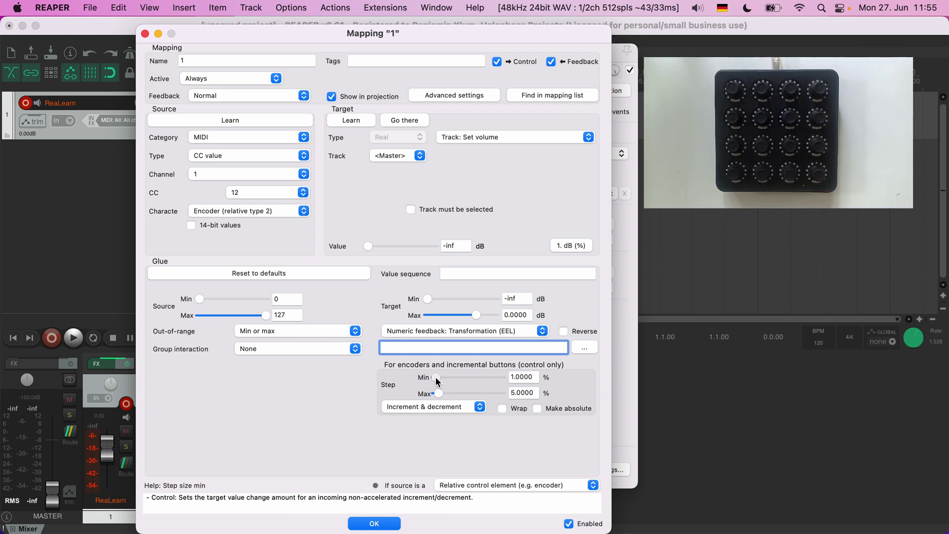
- Try a minimum encoder step size of 7 % for mapping 1 and replace it with 0.1 %
drag(436, 377, 440, 377)
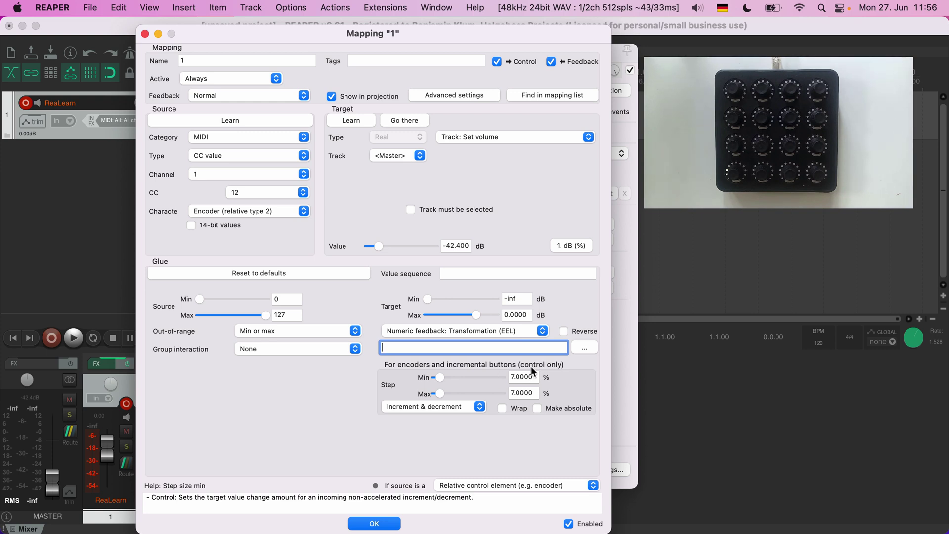
click(511, 377)
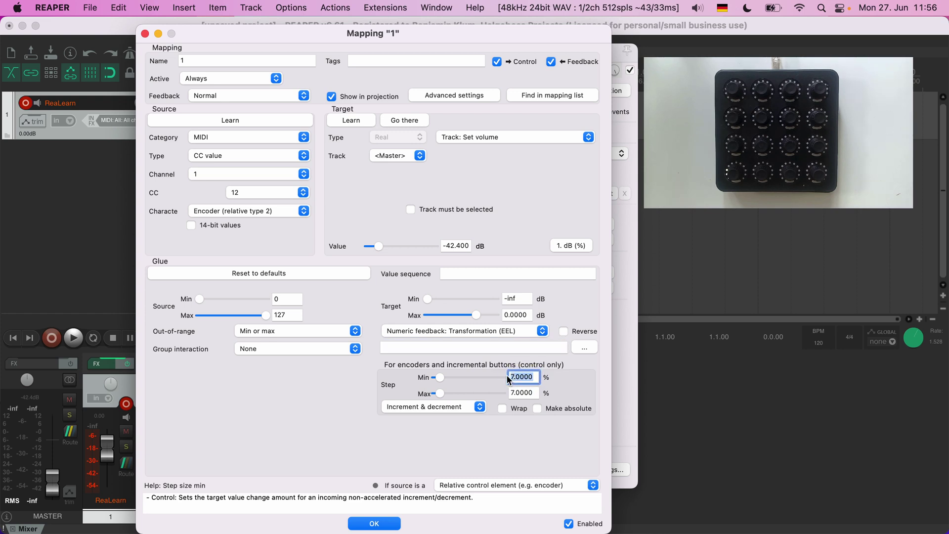
text(0.1)
key(Tab)
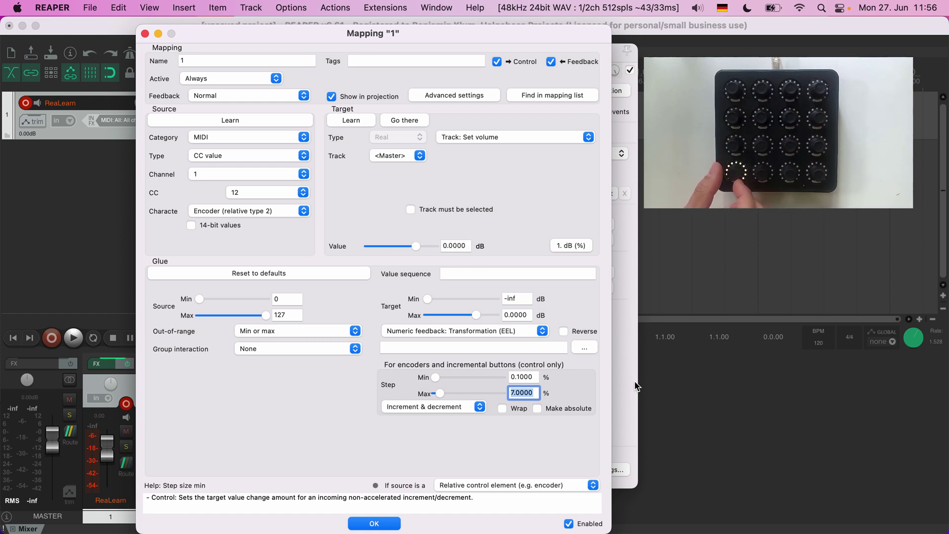
- Set mapping 1's maximum encoder step size to 0.1 % and close its settings
click(517, 393)
double_click(517, 394)
text(0.1)
key(Return)
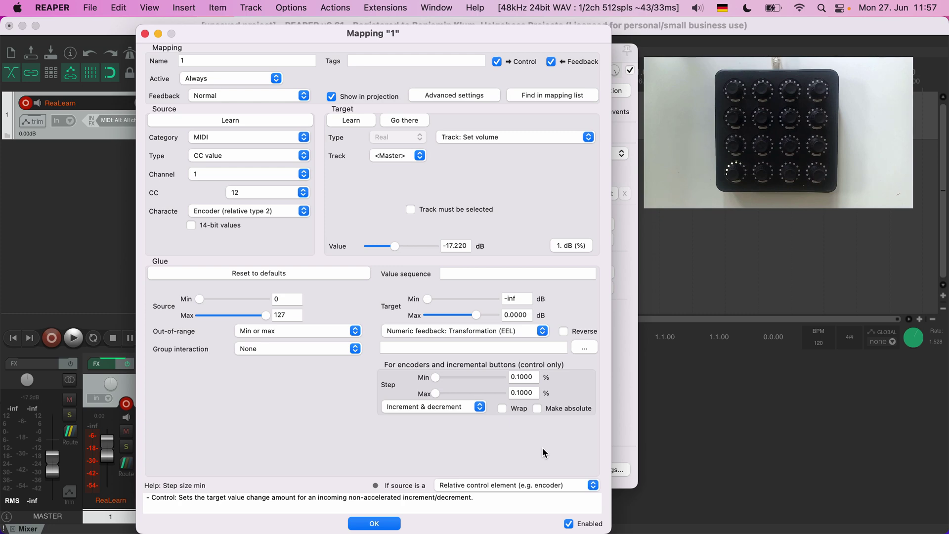
click(145, 35)
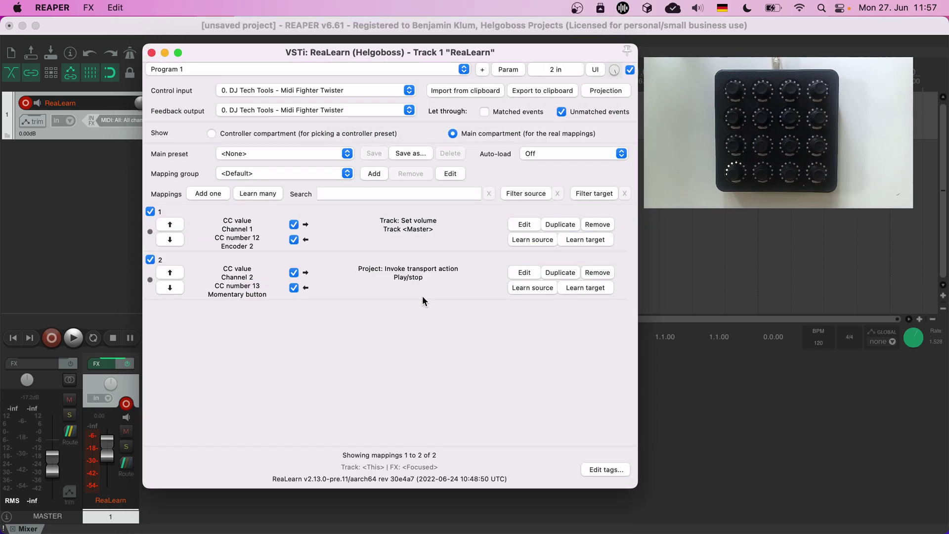